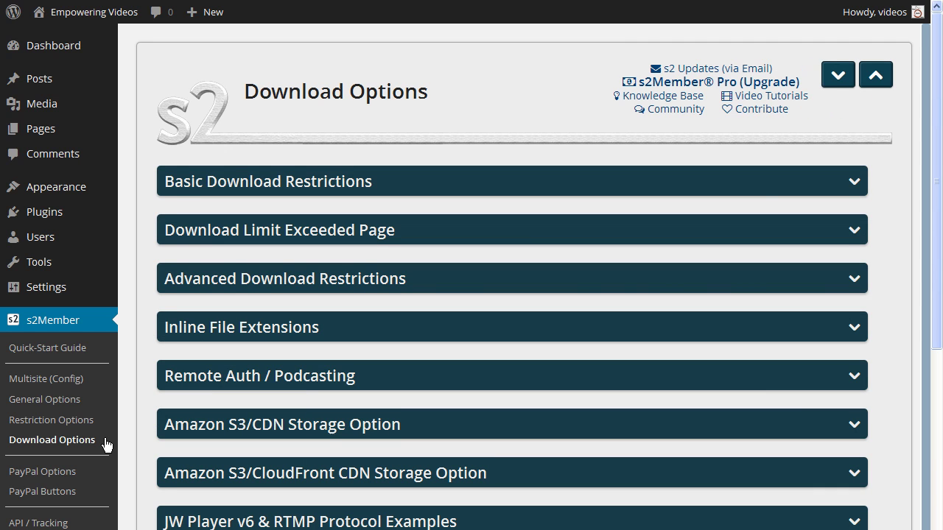
# Expand the 'JW Player v6 & RTMP Protocol Examples' panel and scroll down to its video, audio and PHP example links.
pyautogui.scroll(-3, 105, 445)
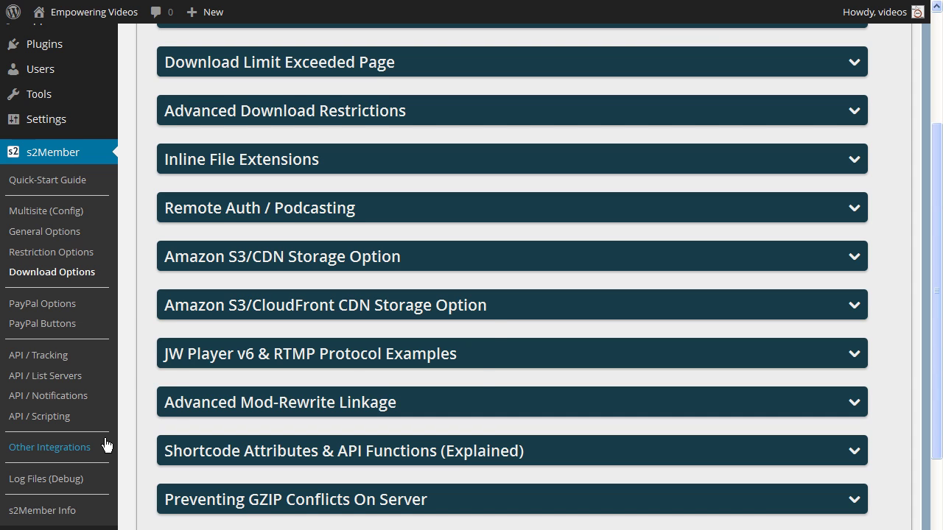
pyautogui.click(279, 357)
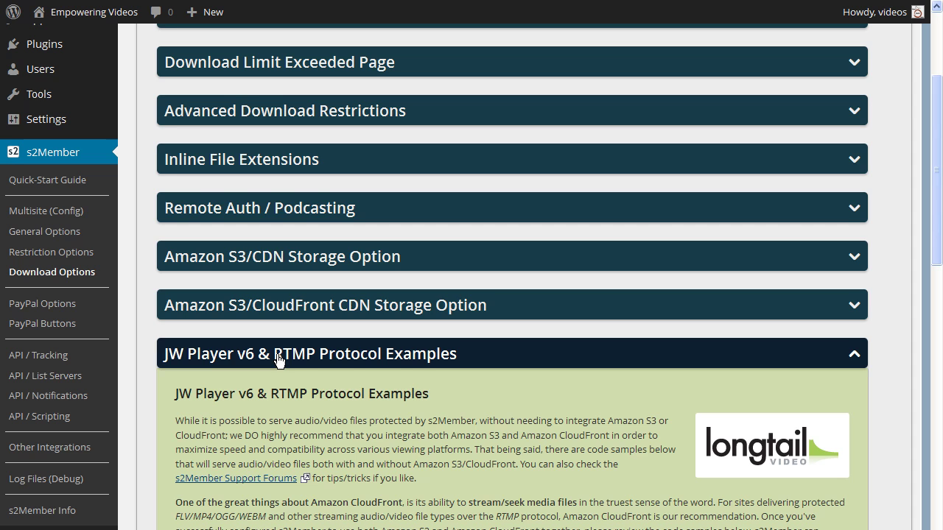
pyautogui.scroll(-6, 278, 360)
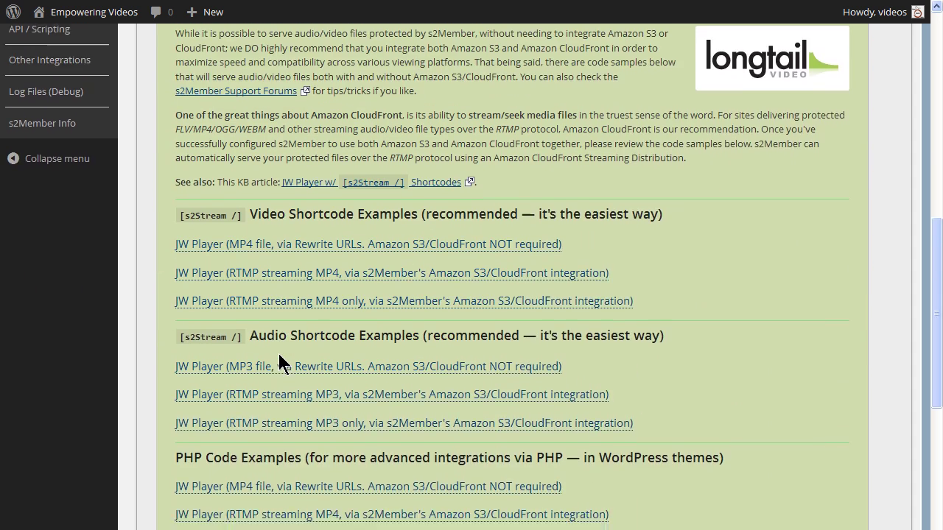
pyautogui.scroll(-1, 281, 363)
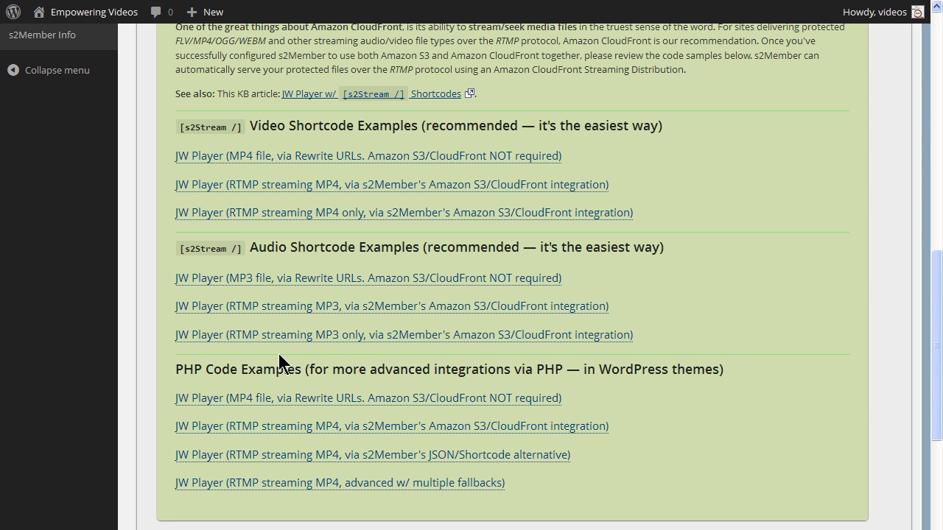
# Show the RTMP streaming MP4 shortcode example and follow its 'JW Player here' download link.
pyautogui.click(401, 190)
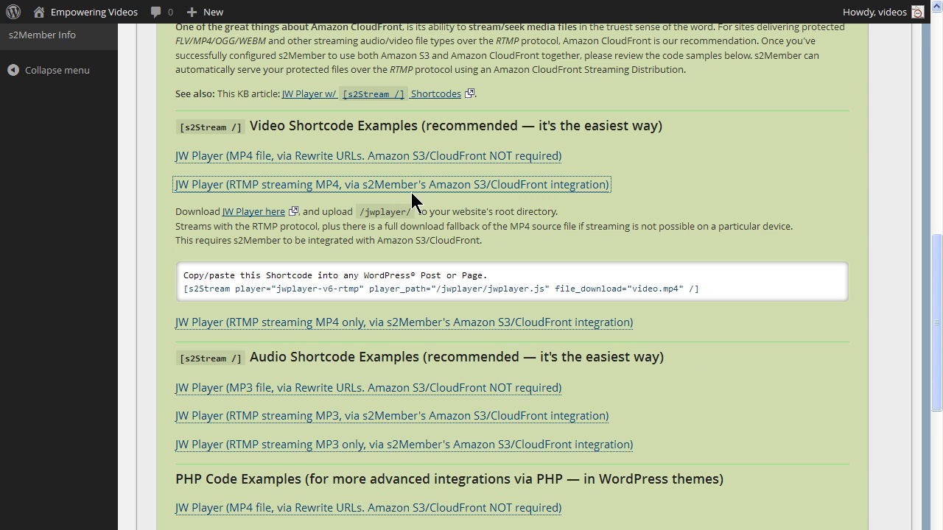
pyautogui.click(421, 197)
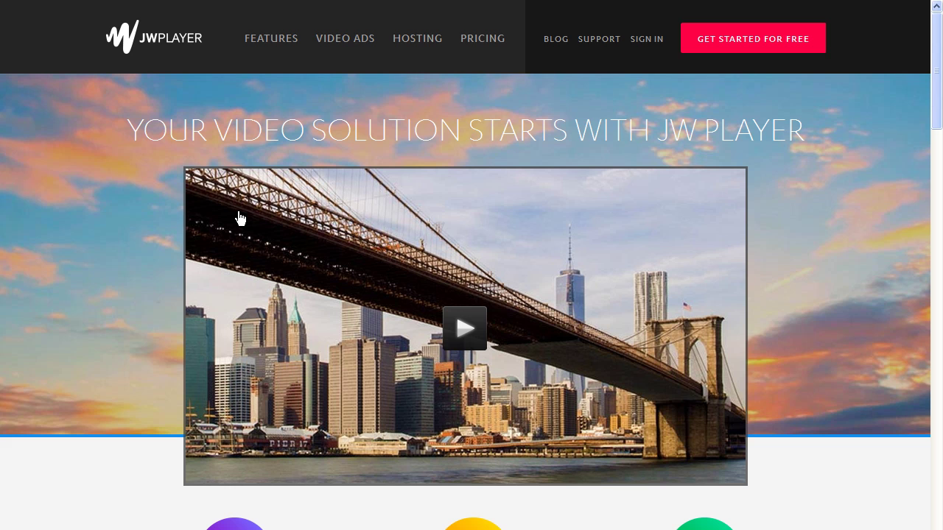
# Sign up for a free JW Player account with an e-mail address and activate it from the verification e-mail.
pyautogui.click(707, 44)
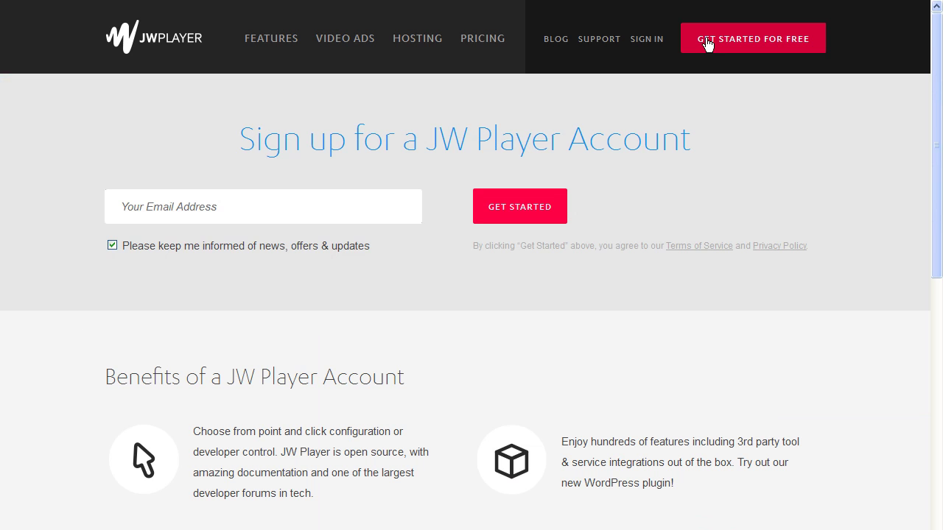
pyautogui.click(289, 212)
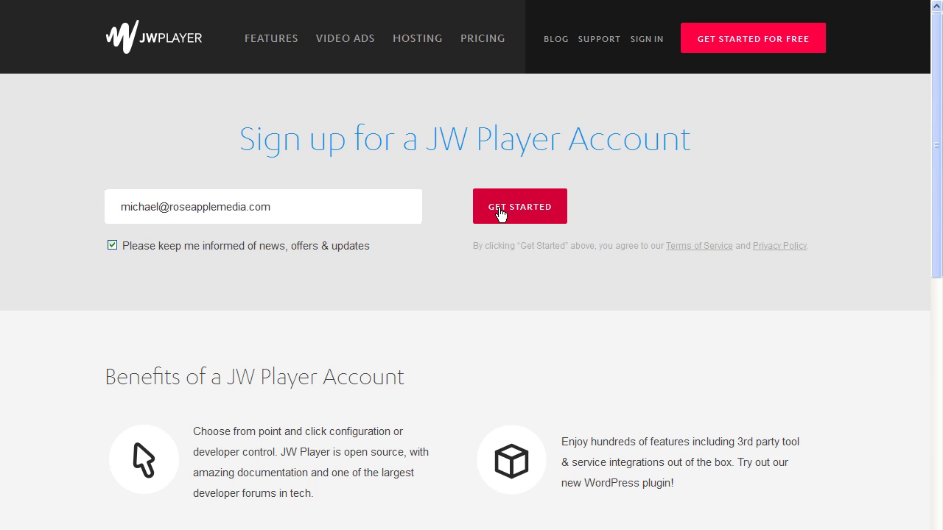
pyautogui.click(500, 214)
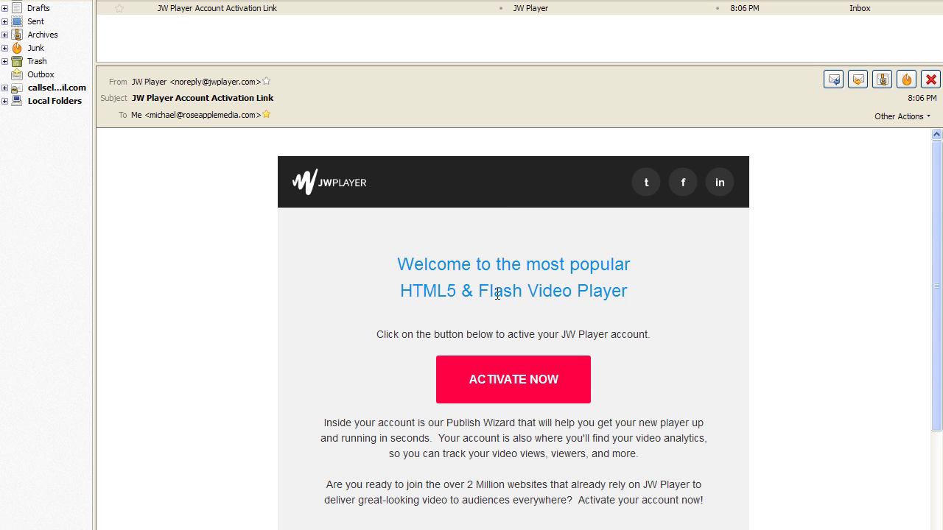
pyautogui.click(500, 381)
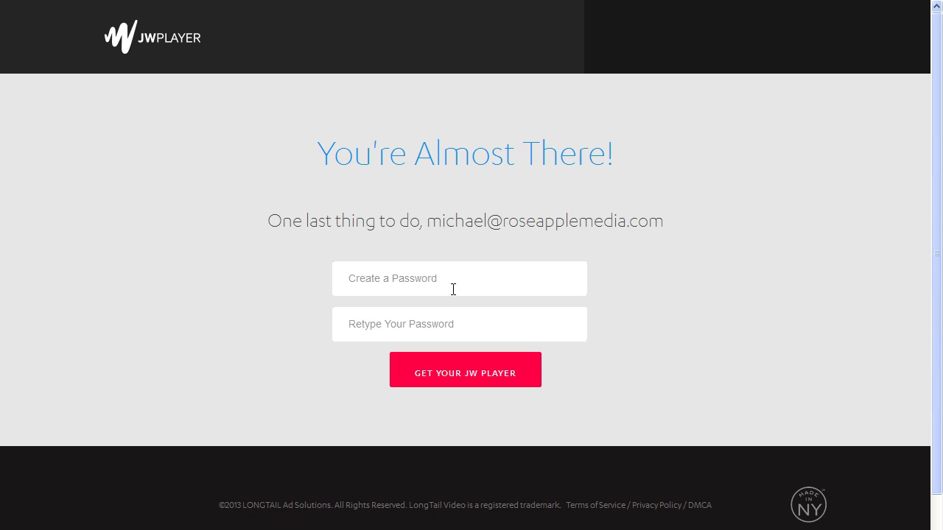
# Set a password for the new JW Player account.
pyautogui.click(452, 286)
pyautogui.hotkey('ctrl', 'v')
pyautogui.hotkey('ctrl', 'v')
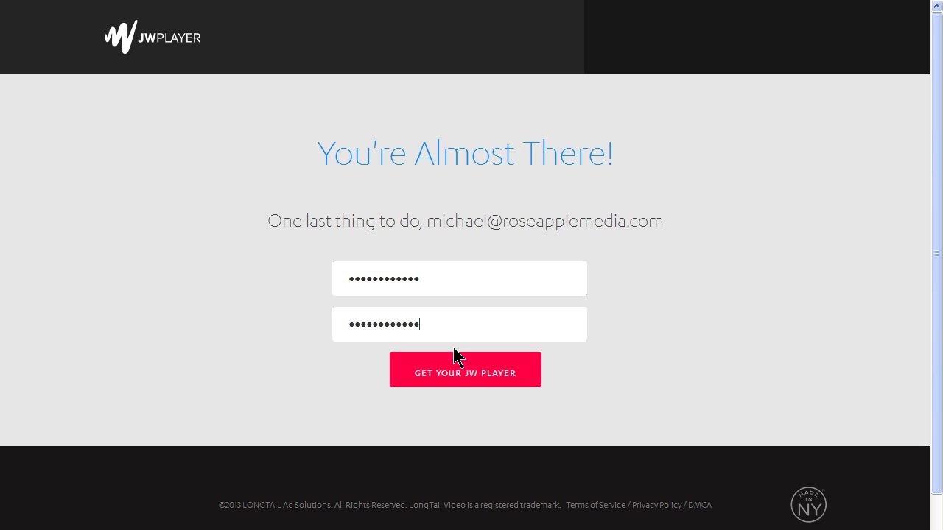
pyautogui.click(453, 381)
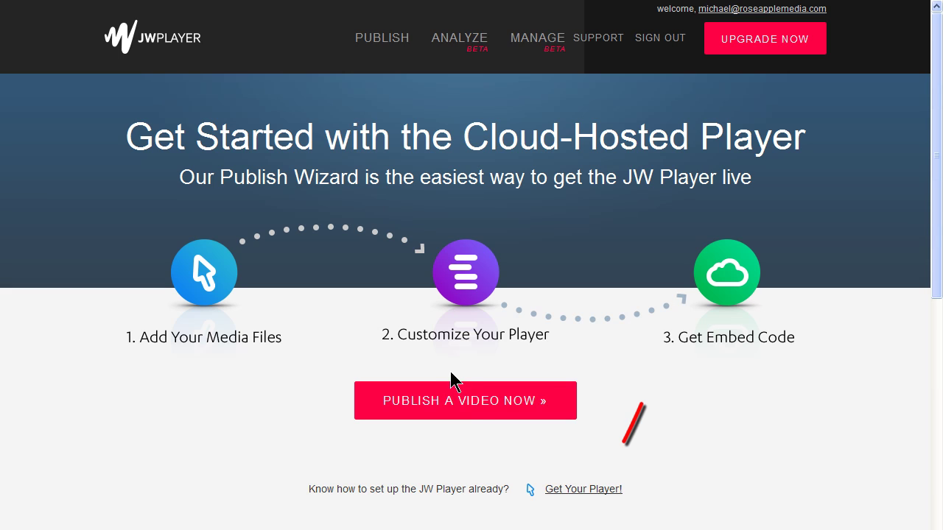
# Download the self-hosted player package jwplayer-6.7.zip from the account page.
pyautogui.scroll(-2, 648, 424)
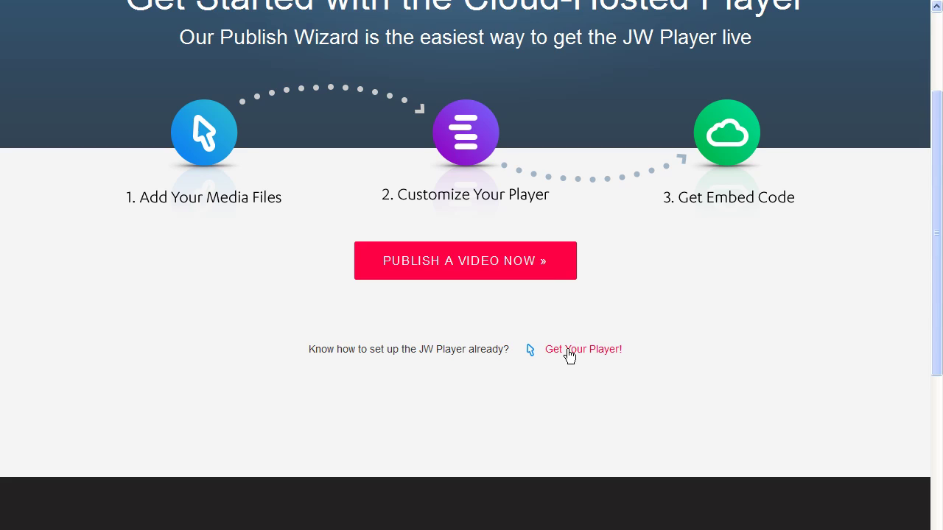
pyautogui.click(568, 353)
pyautogui.scroll(-2, 568, 352)
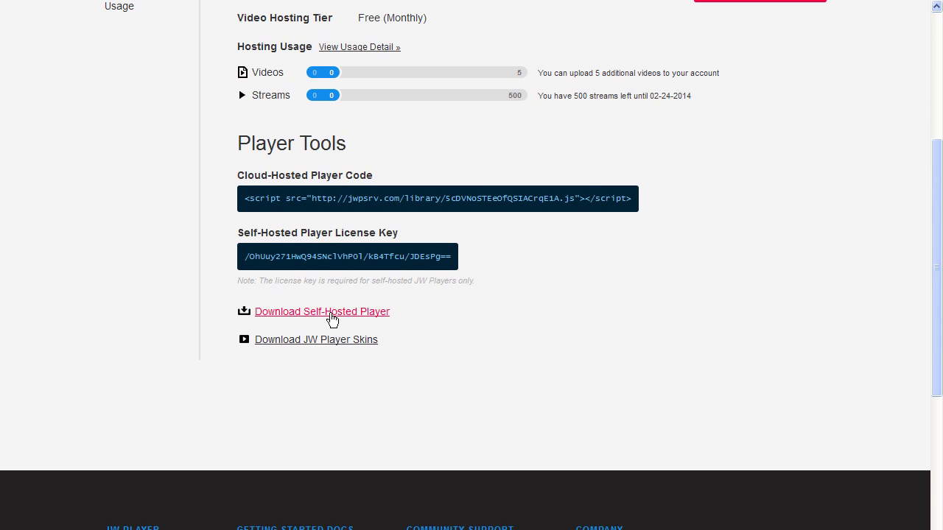
pyautogui.click(331, 313)
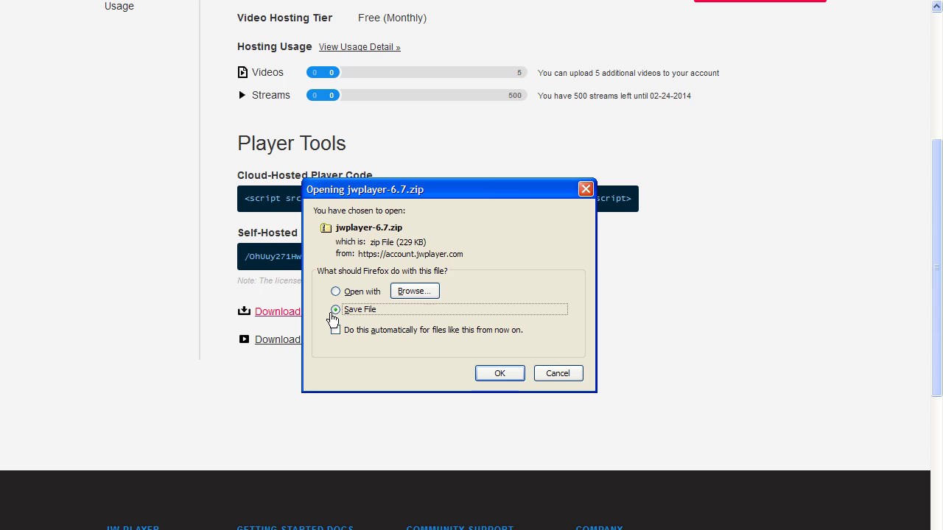
pyautogui.click(501, 374)
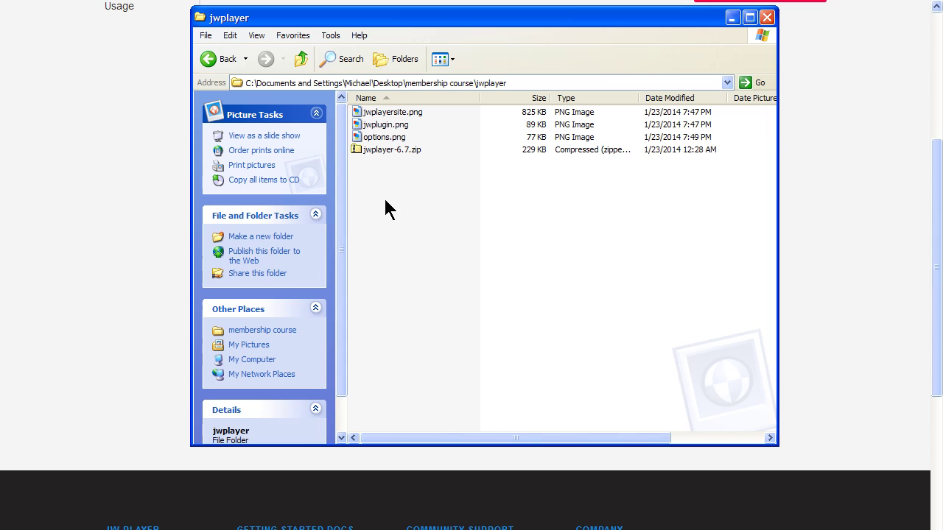
# Extract jwplayer-6.7.zip into a jwplayer-6.7 folder with 'Show extracted files' unchecked.
pyautogui.rightClick(354, 150)
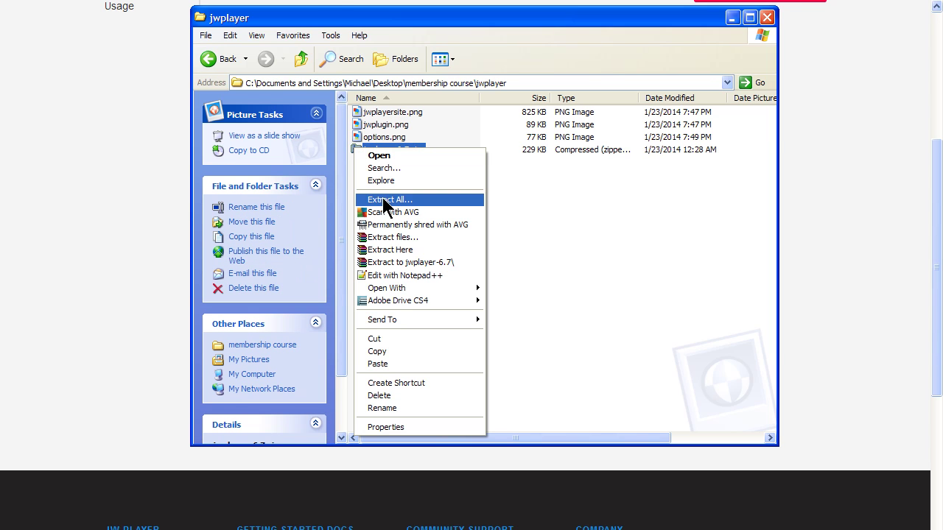
pyautogui.click(382, 199)
pyautogui.click(245, 207)
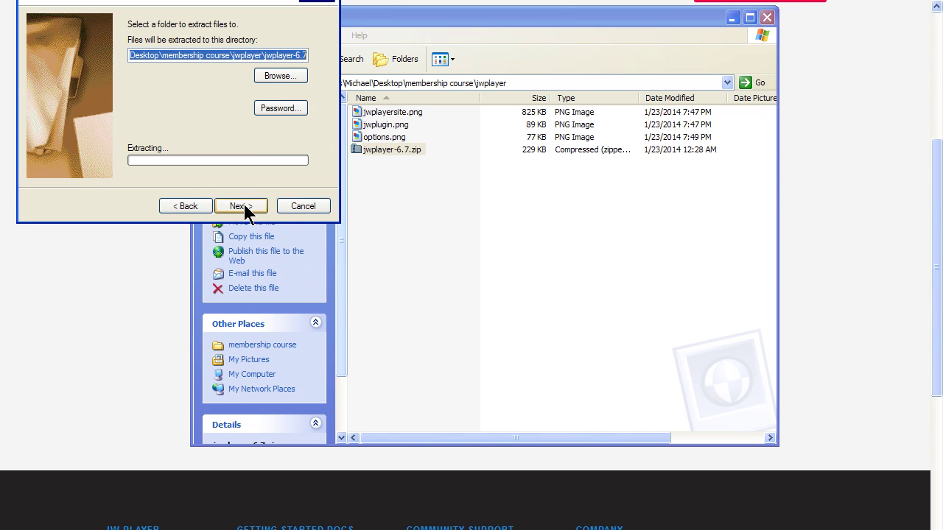
pyautogui.click(241, 207)
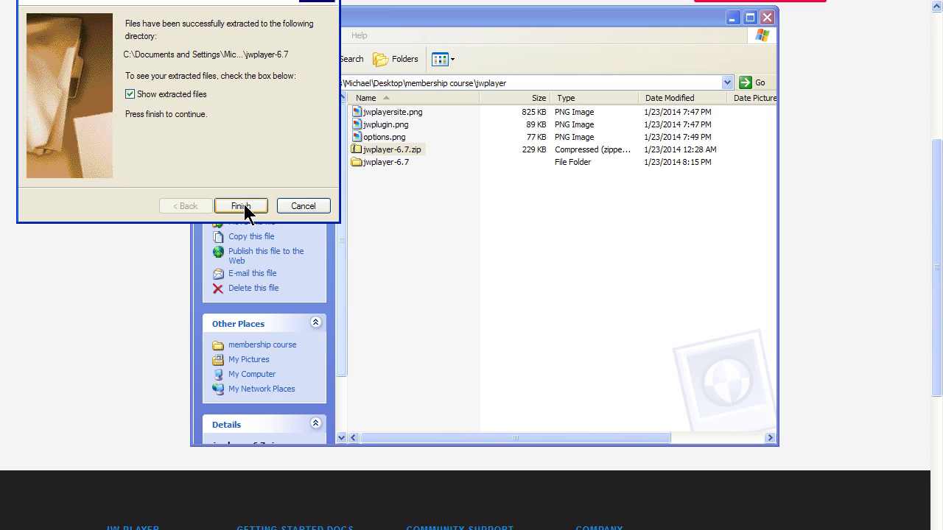
pyautogui.click(130, 94)
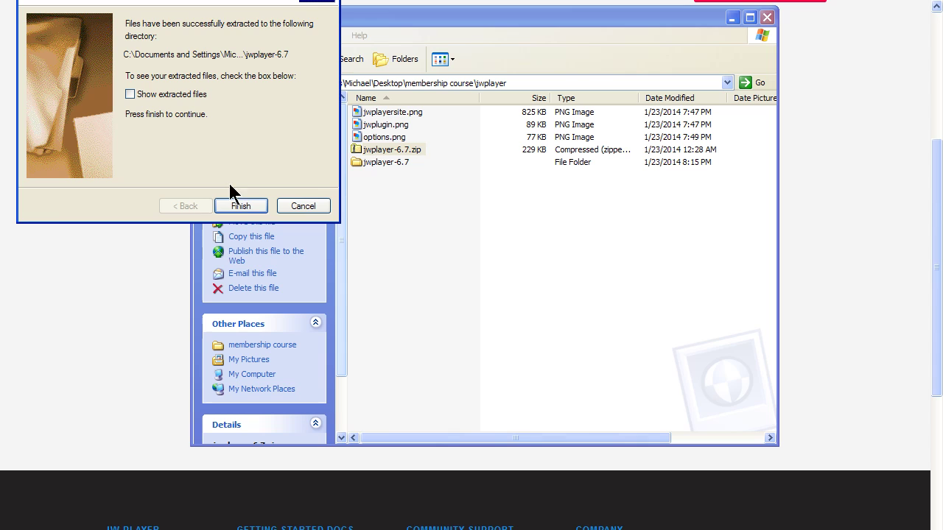
pyautogui.click(241, 206)
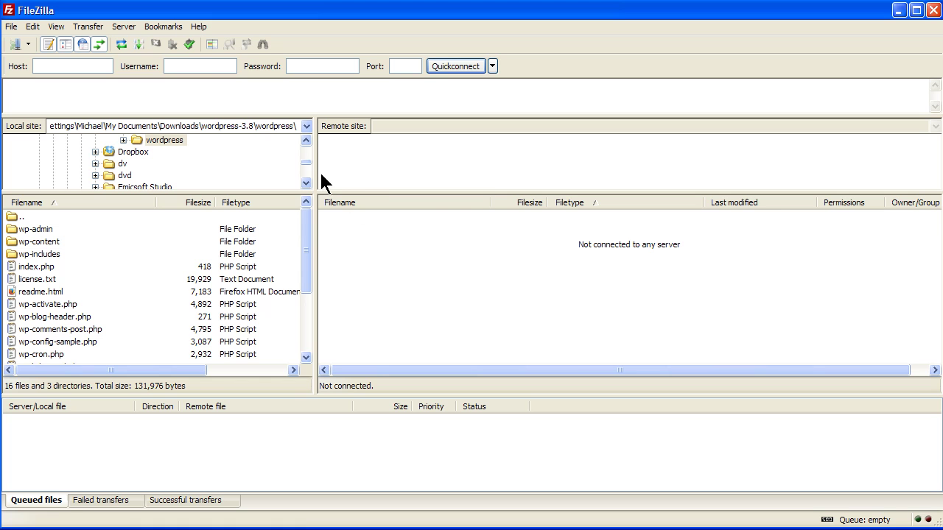
# Reconnect FileZilla to the site's server and open the remote public_html folder.
pyautogui.click(189, 45)
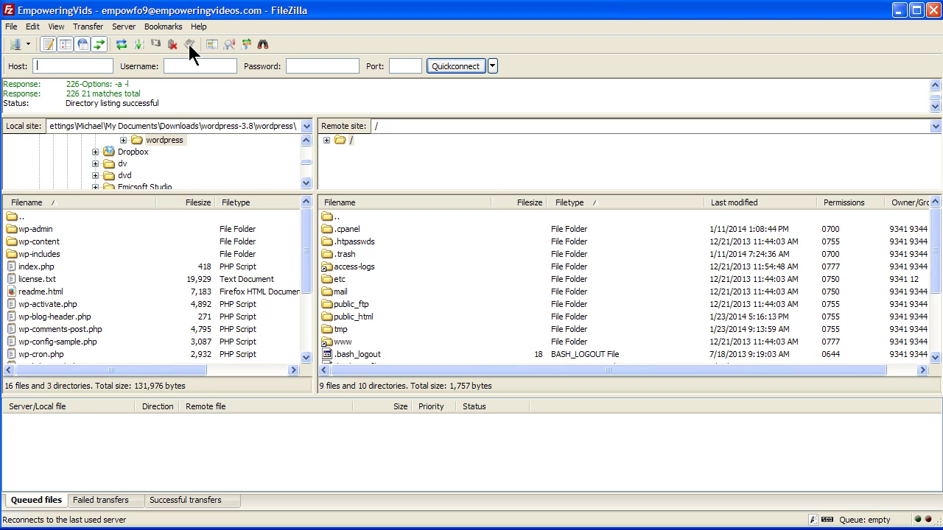
pyautogui.doubleClick(328, 317)
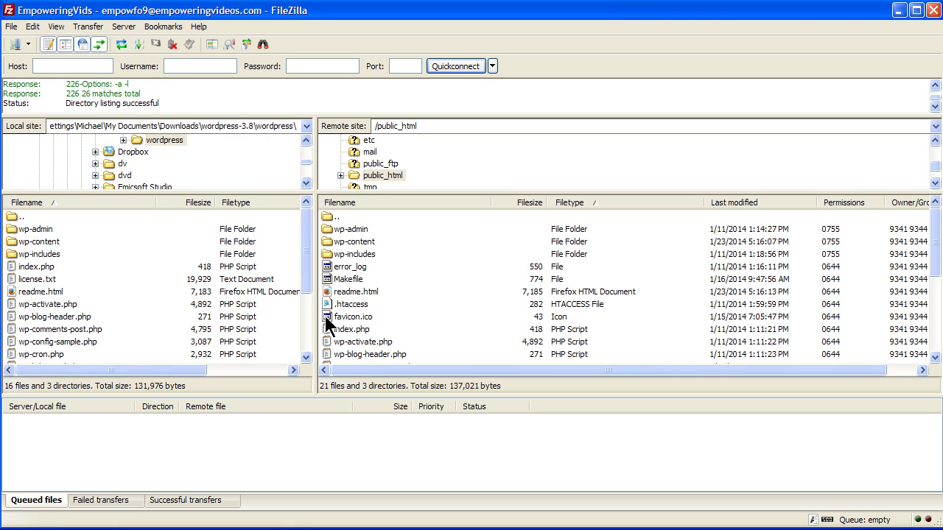
# Create a directory named jwplayer at /public_html/jwplayer on the server.
pyautogui.rightClick(416, 257)
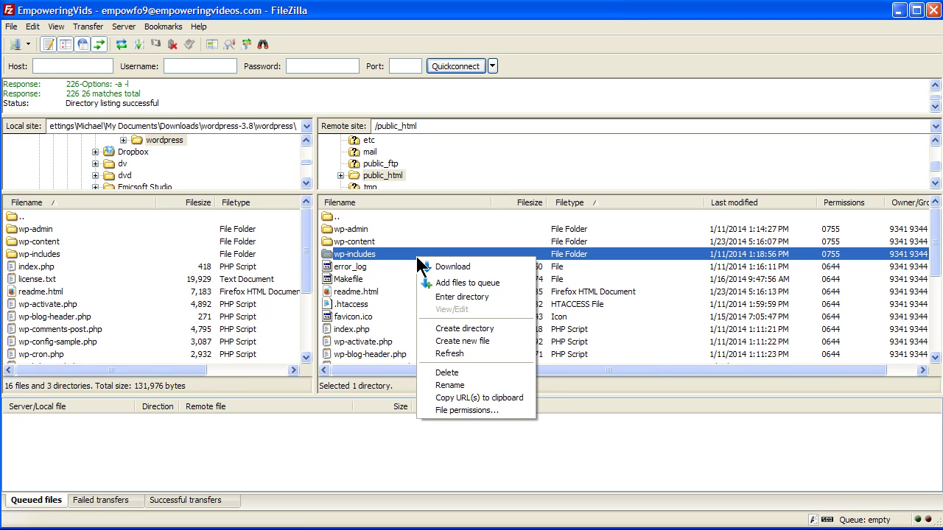
pyautogui.click(450, 329)
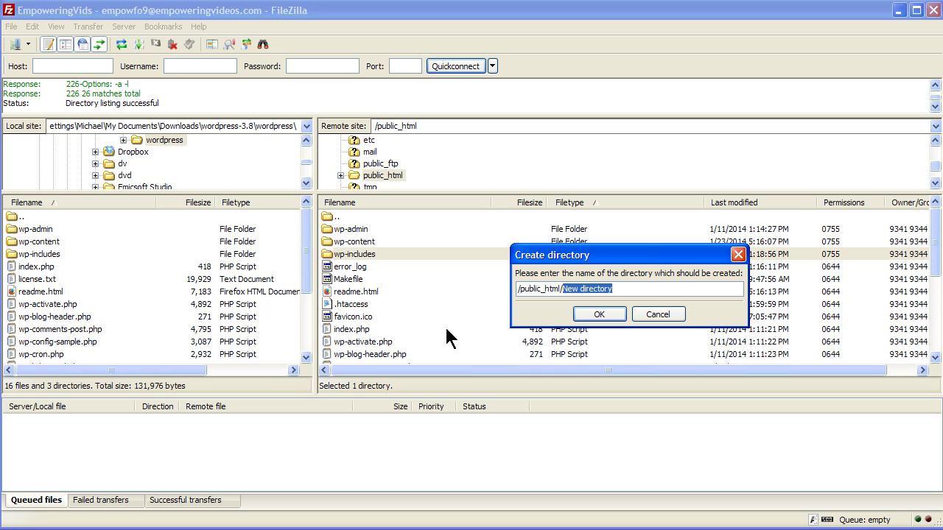
pyautogui.write('jwplay')
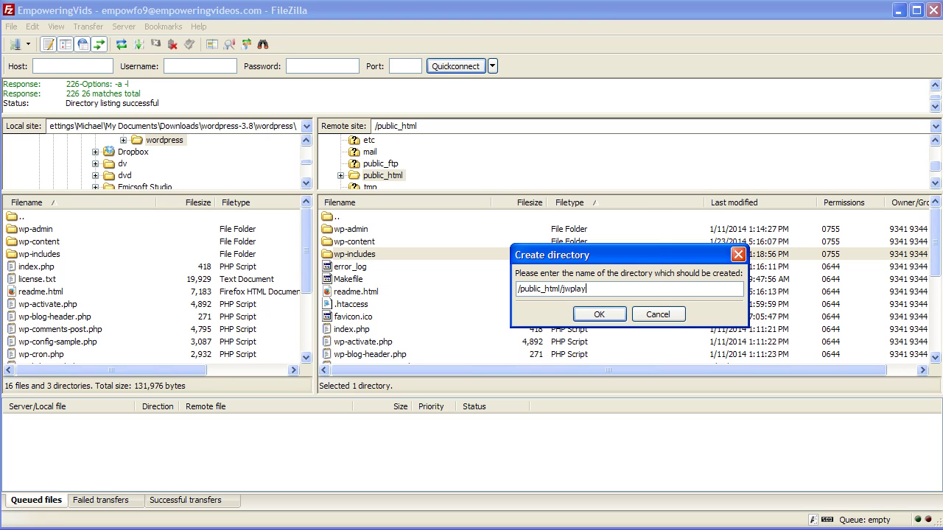
pyautogui.write('er')
pyautogui.click(586, 313)
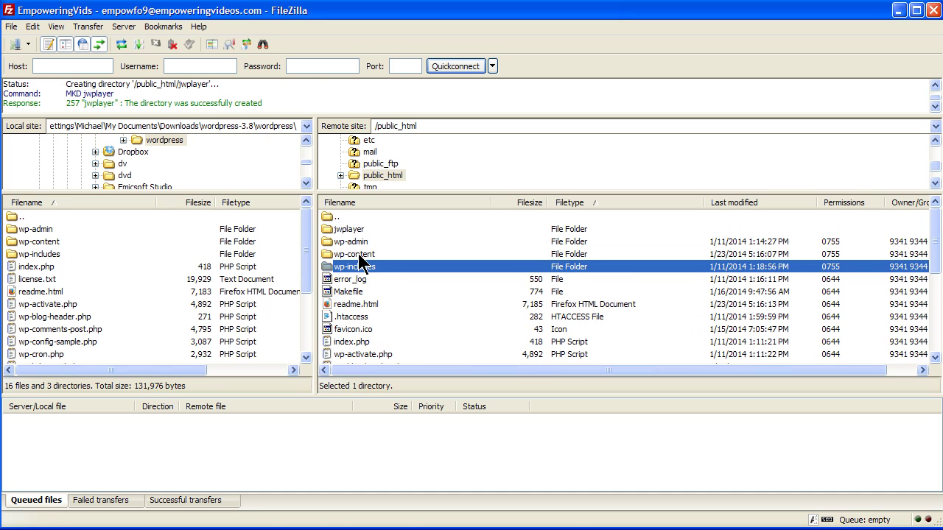
# Upload README.html, jwplayer.html5.js, jwplayer.js and jwplayer.flash.swf from jwplayer-6.7/jwplayer into /public_html/jwplayer.
pyautogui.doubleClick(325, 227)
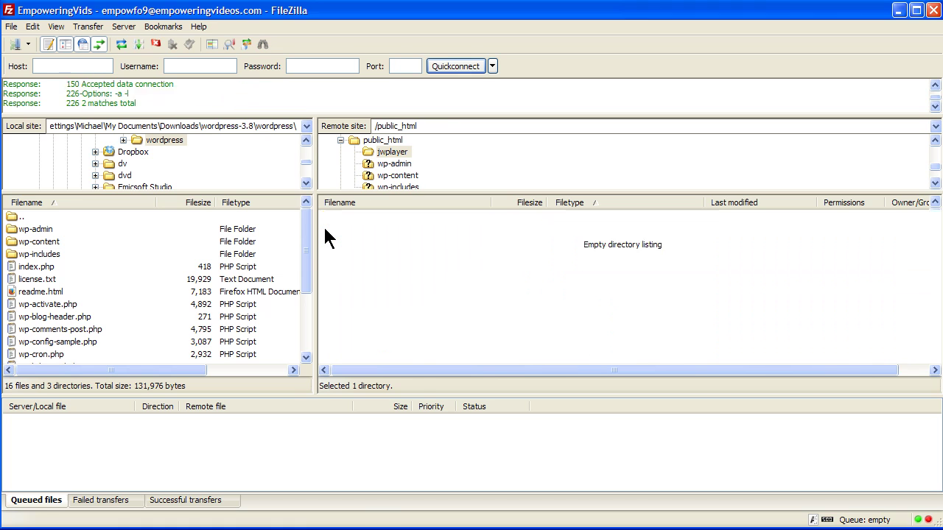
pyautogui.hotkey('alt', 'Tab')
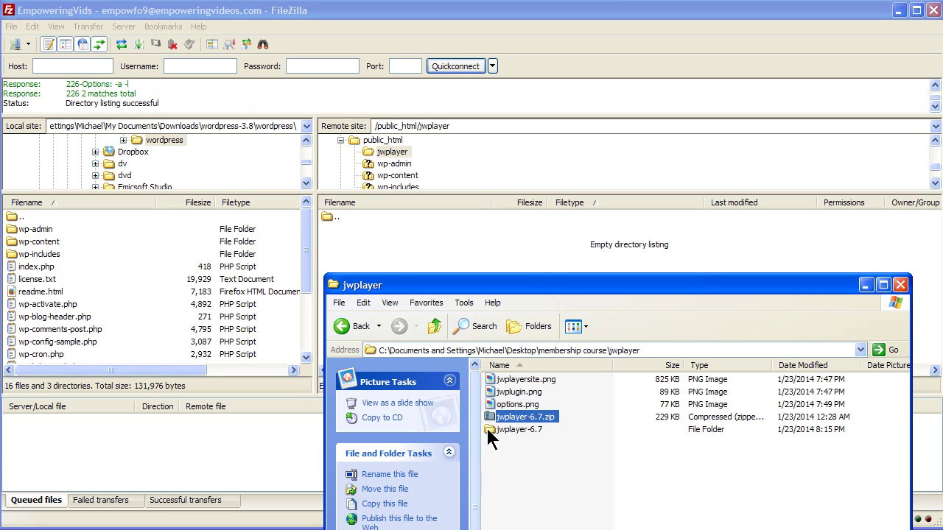
pyautogui.doubleClick(508, 429)
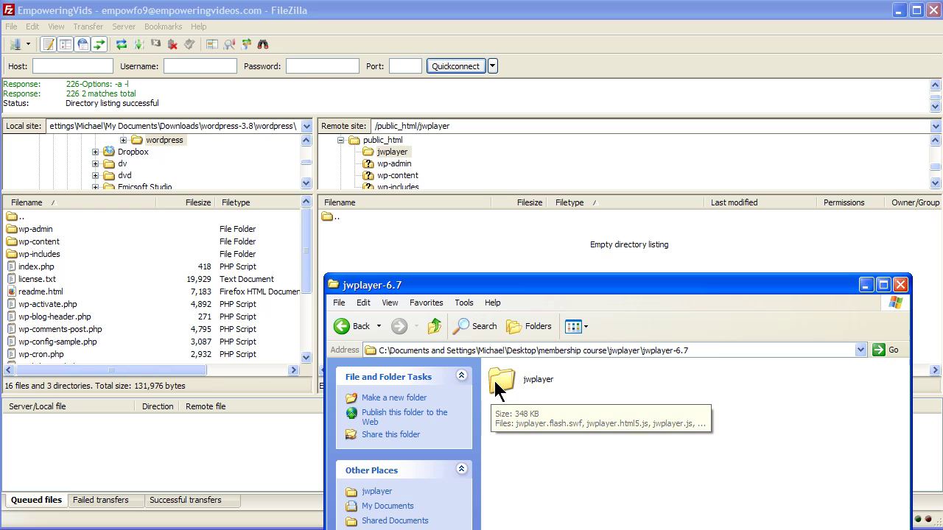
pyautogui.doubleClick(504, 381)
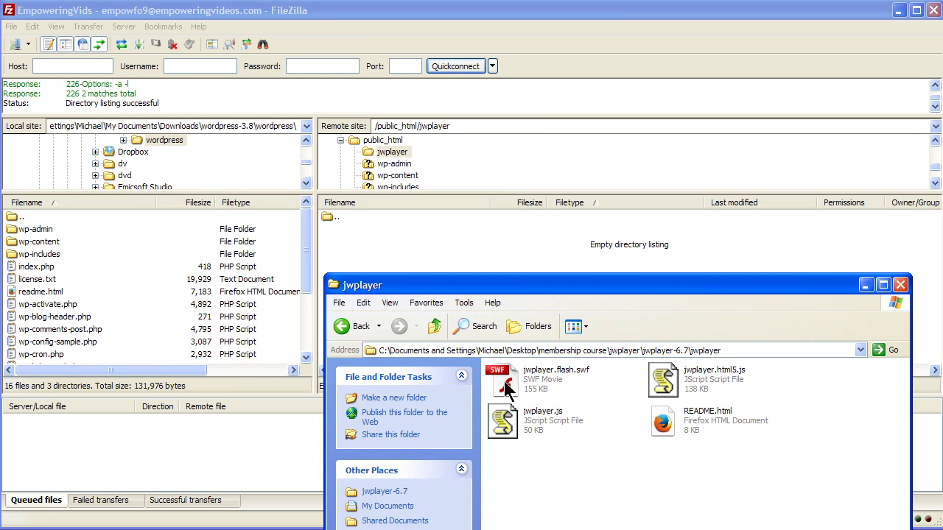
pyautogui.click(505, 382)
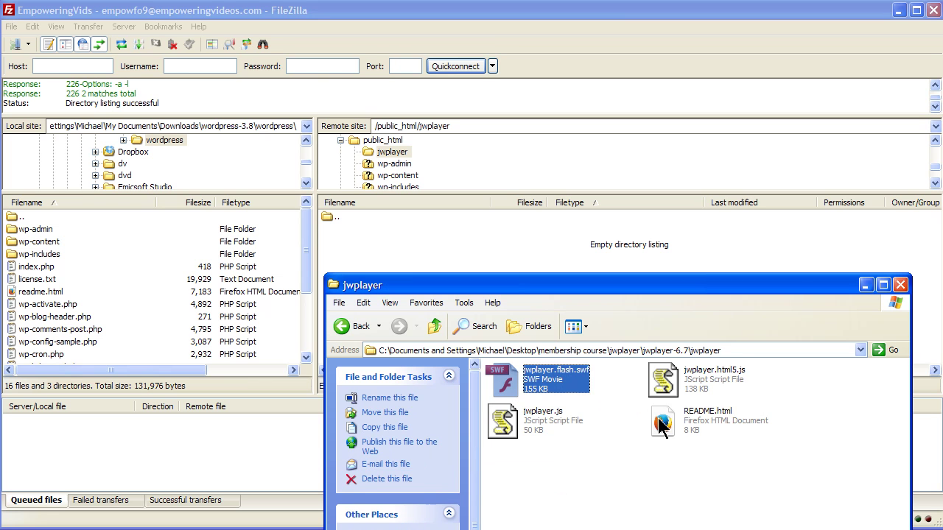
pyautogui.hotkey('ctrl', 'a')
pyautogui.moveTo(506, 390); pyautogui.dragTo(347, 243)
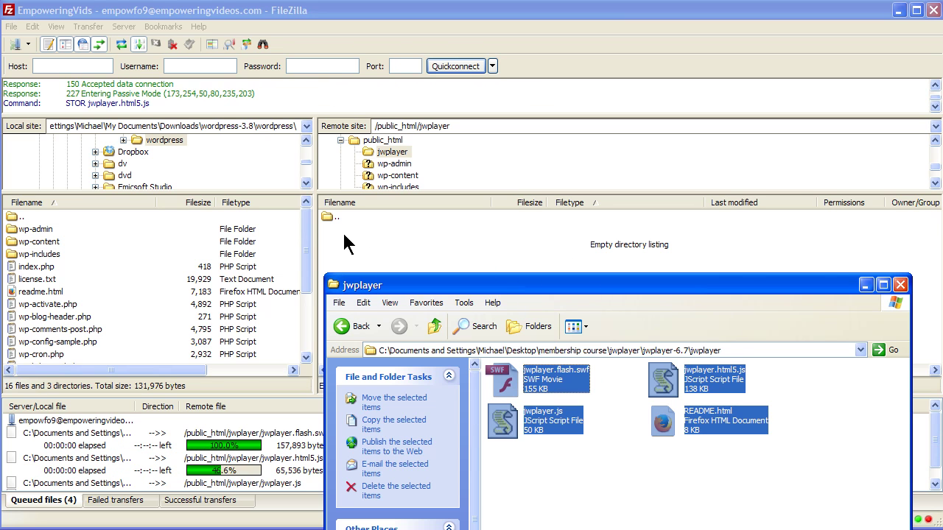
pyautogui.click(865, 285)
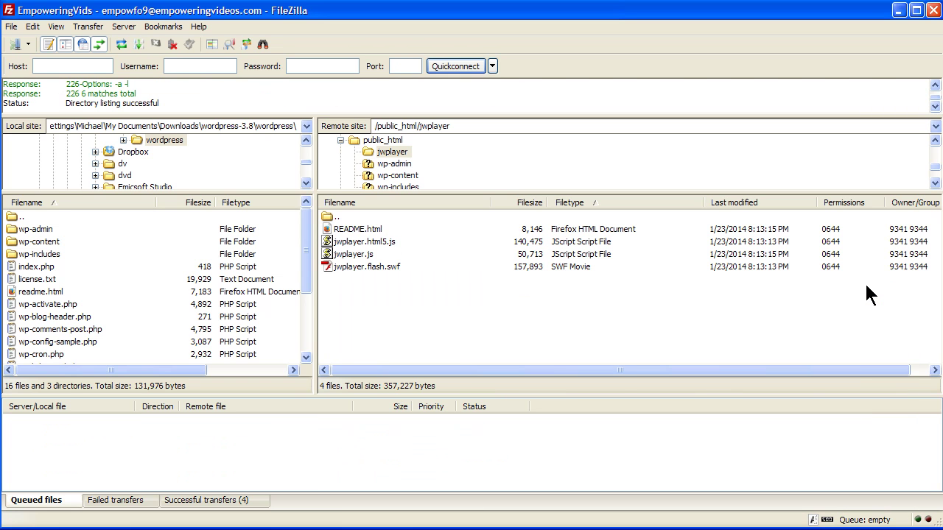
# Disconnect FileZilla from the server and close it to return to WordPress.
pyautogui.click(171, 45)
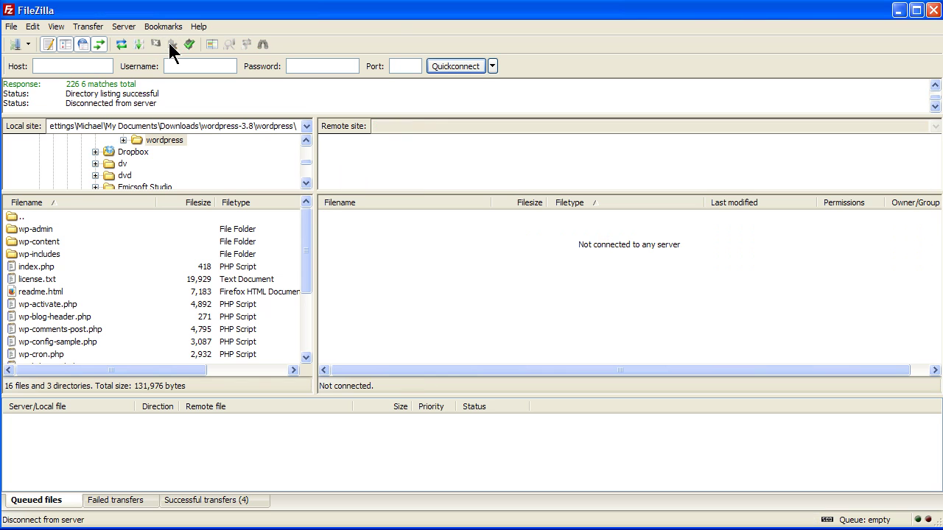
pyautogui.click(933, 10)
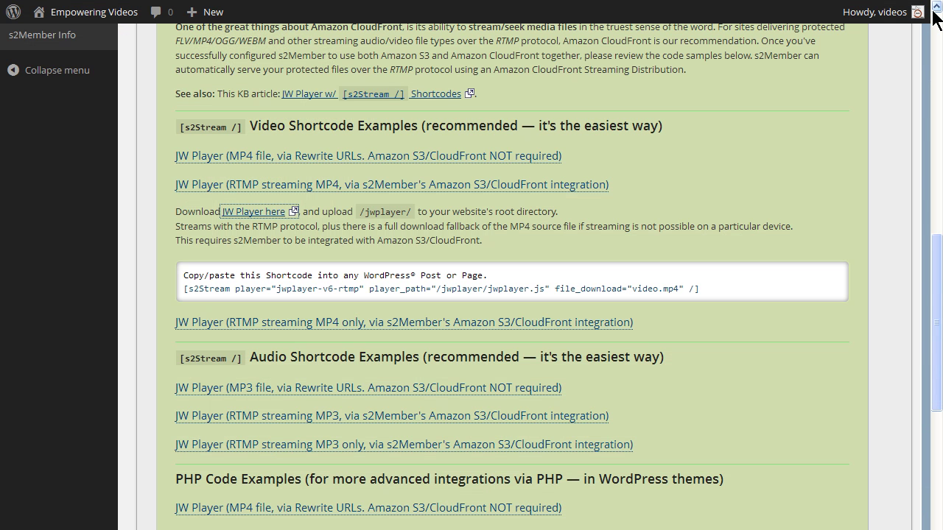